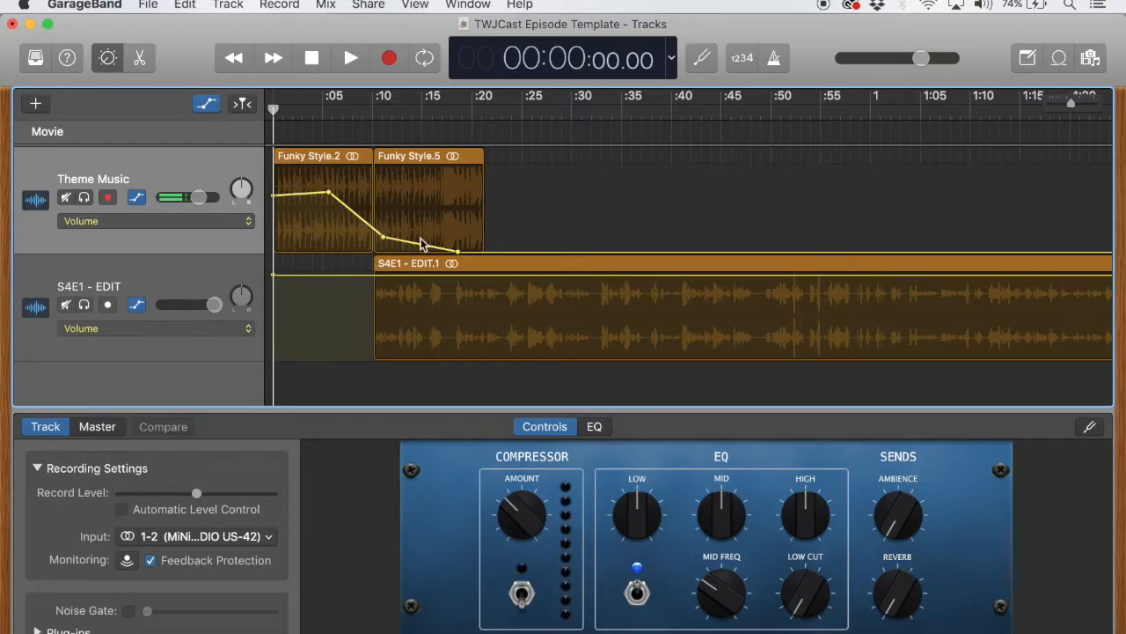
Examine how the theme music and the episode recording are arranged from the start to the end of the timeline
scroll(540, 308, "right", 15)
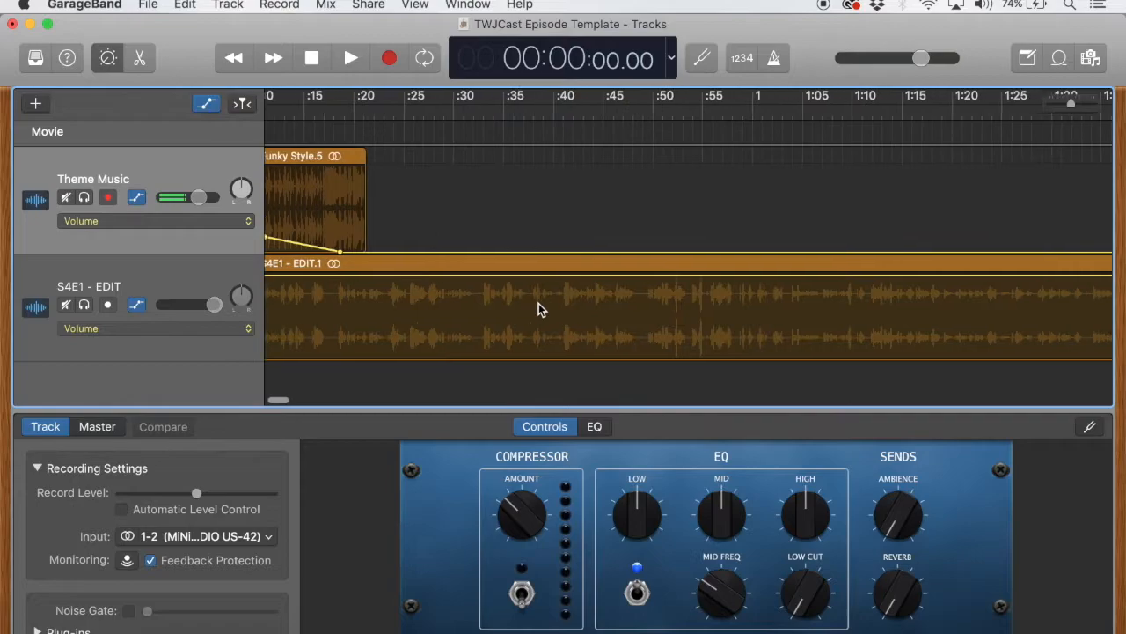
scroll(541, 310, "right", 5)
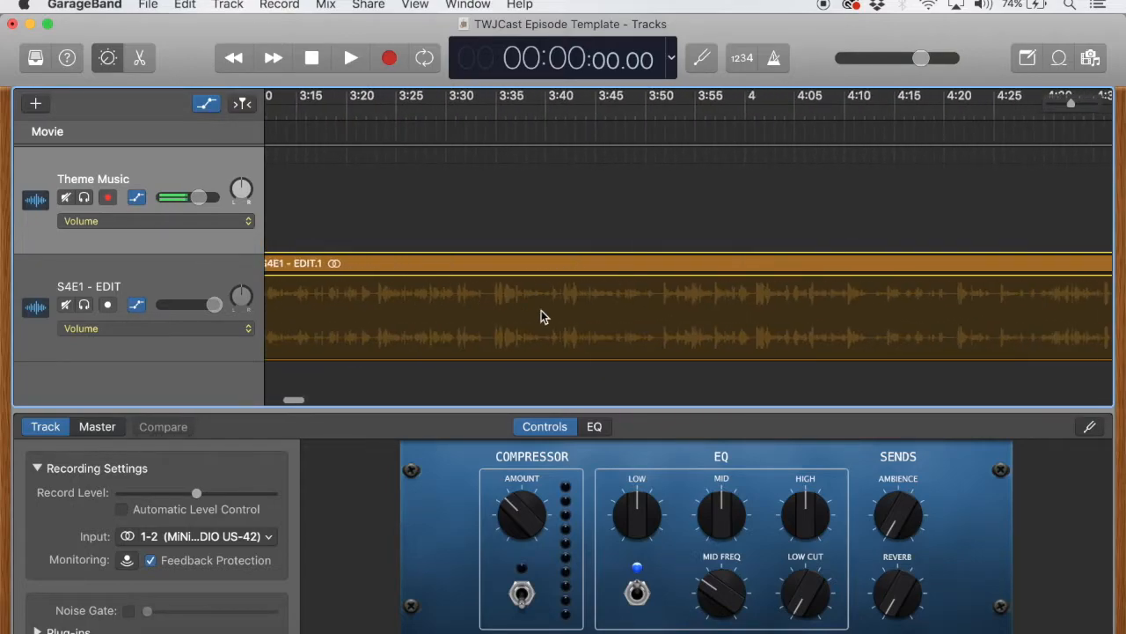
scroll(541, 310, "down", 5)
scroll(542, 309, "right", 13)
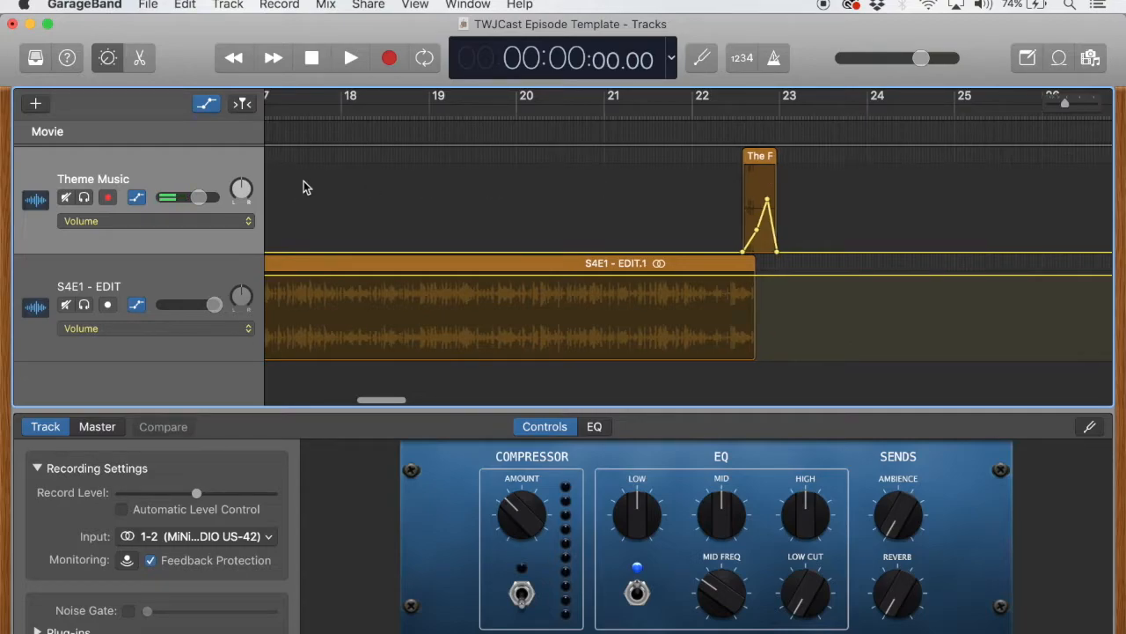
scroll(304, 181, "left", 12)
scroll(332, 237, "left", 6)
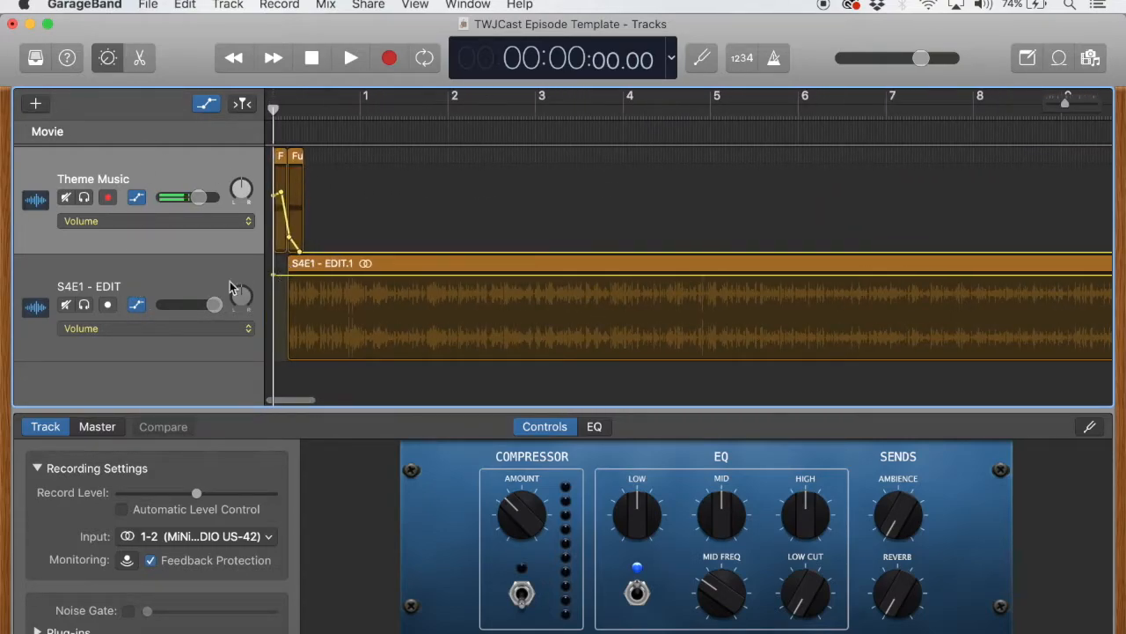
Select the S4E1 - EDIT track and place the playhead in the empty area past its end, at about 24:39
left_click(226, 310)
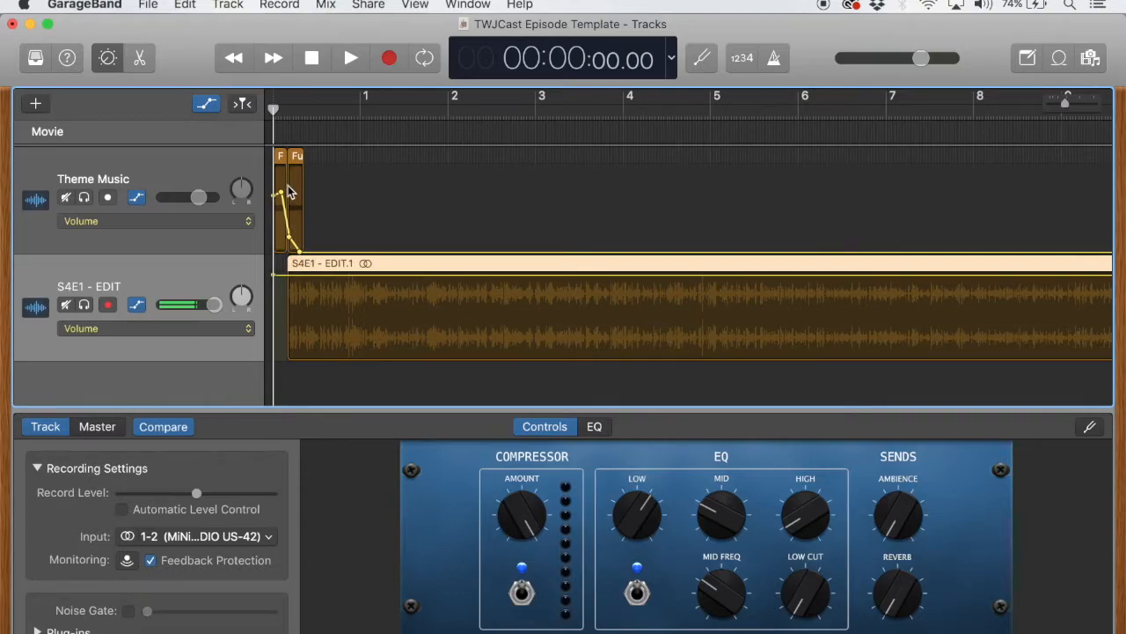
scroll(462, 174, "right", 15)
scroll(467, 179, "right", 2)
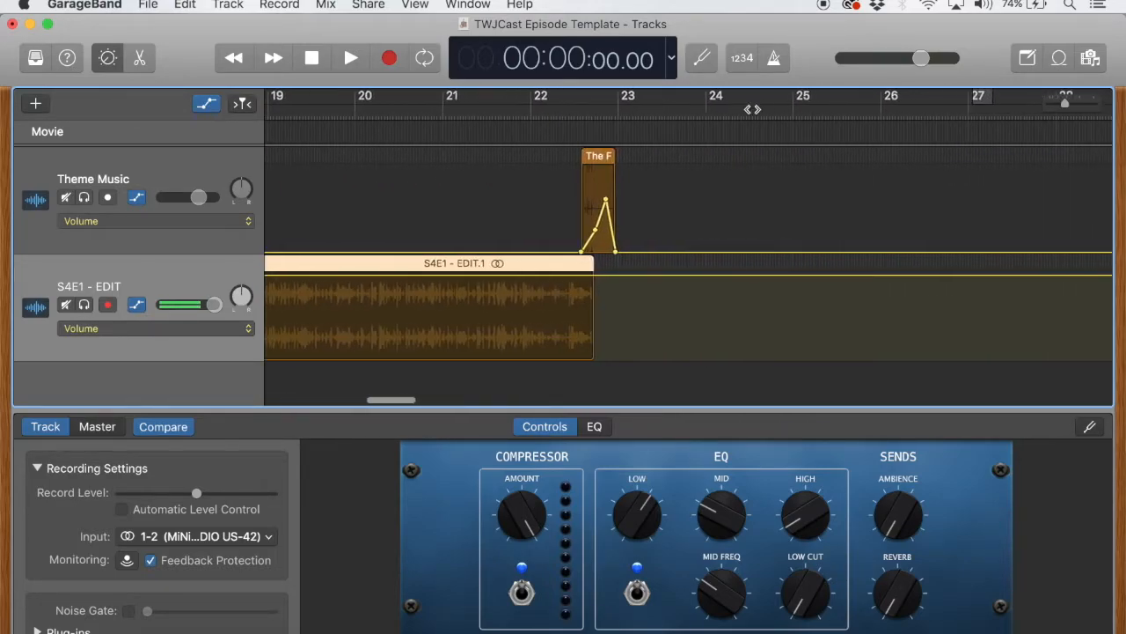
left_click(762, 106)
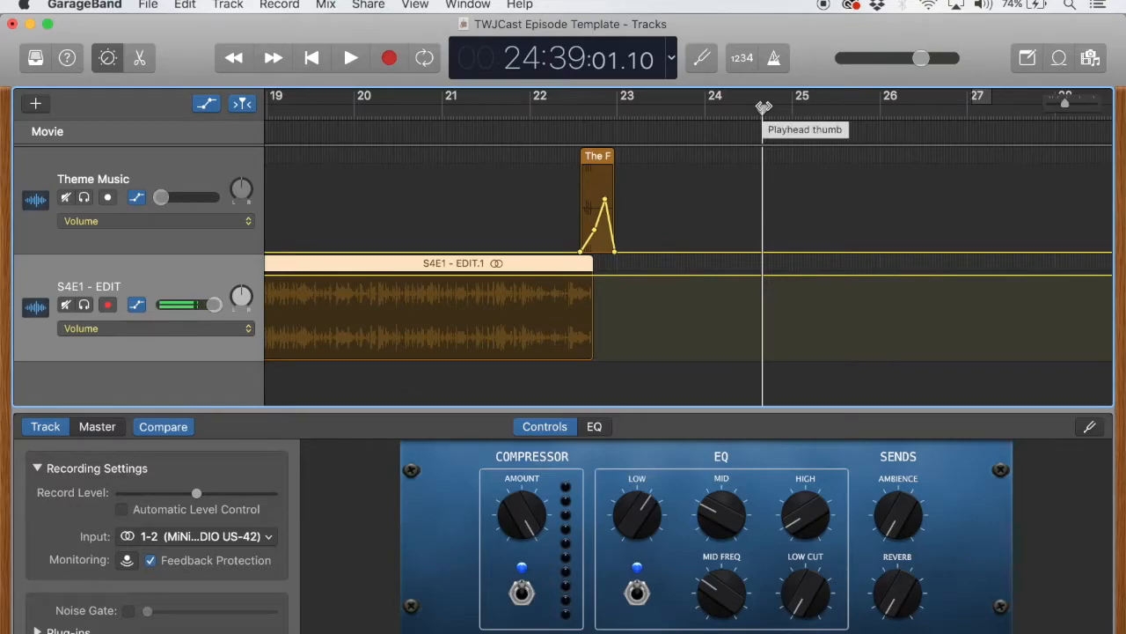
scroll(776, 167, "right", 2)
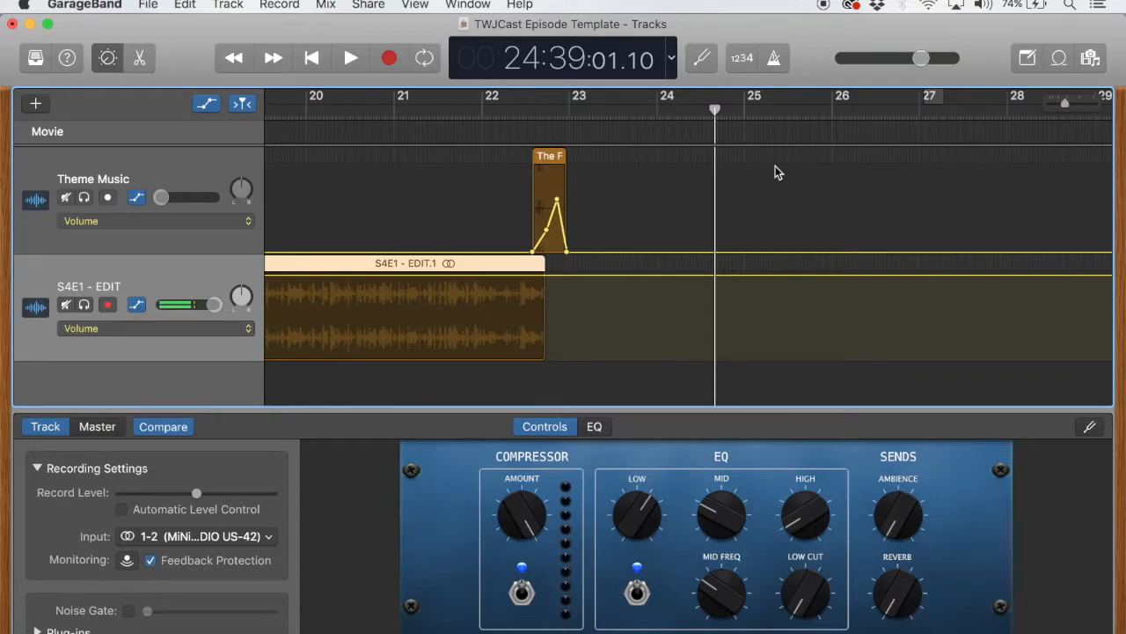
scroll(775, 169, "right", 3)
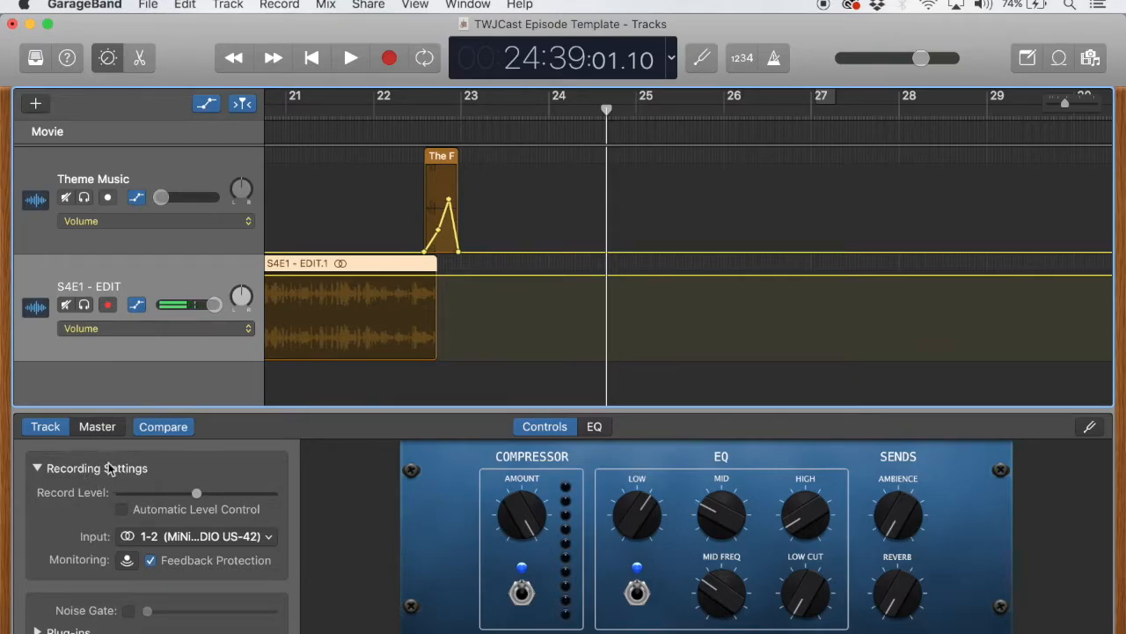
Choose 1-2 (MiNiSTUDIO US-42) as the track's recording input and test input monitoring, leaving it off
left_click(173, 538)
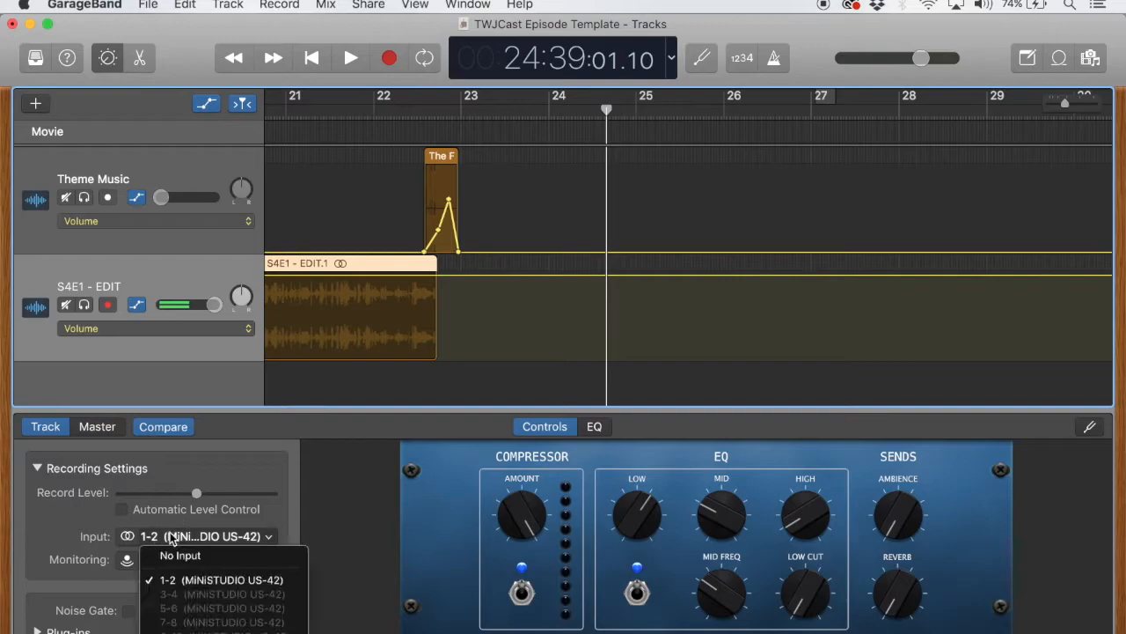
left_click(236, 584)
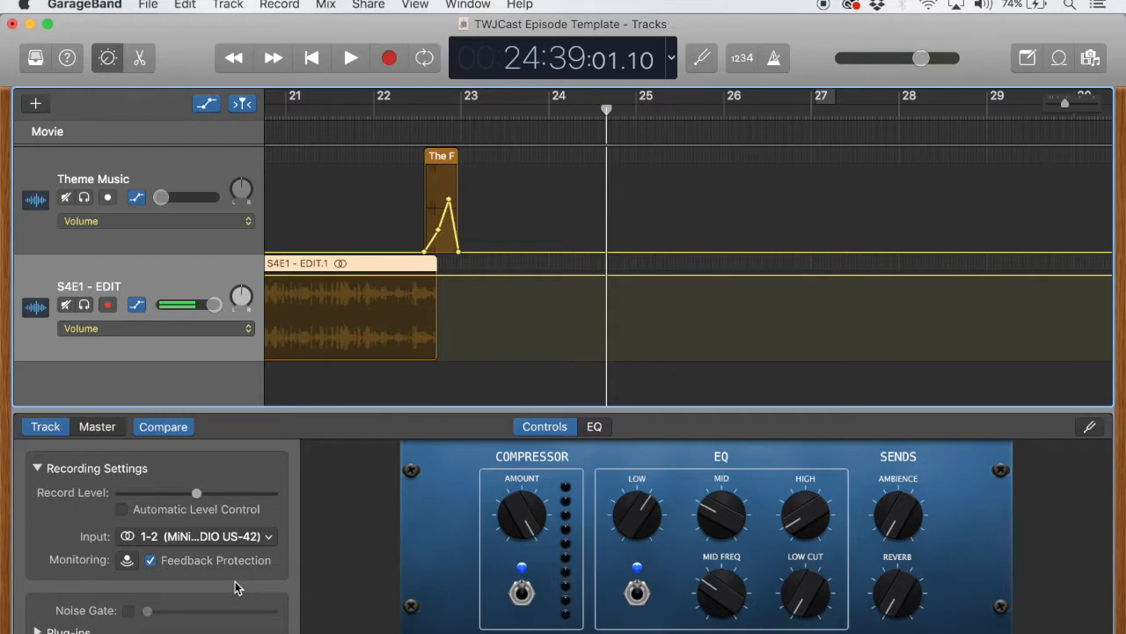
left_click(127, 561)
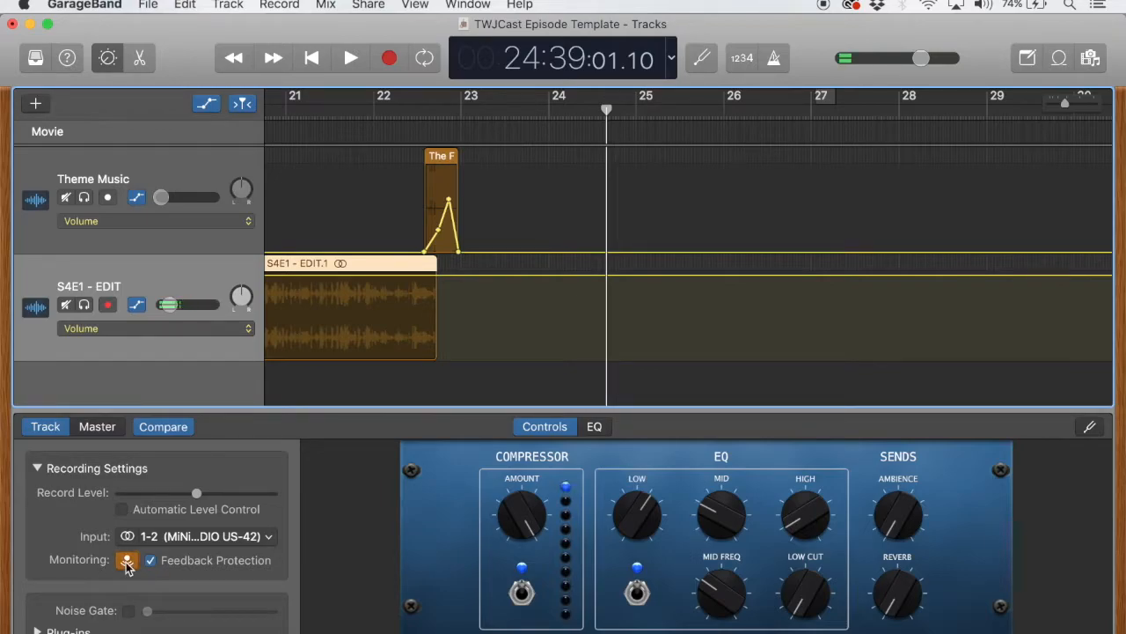
left_click(128, 561)
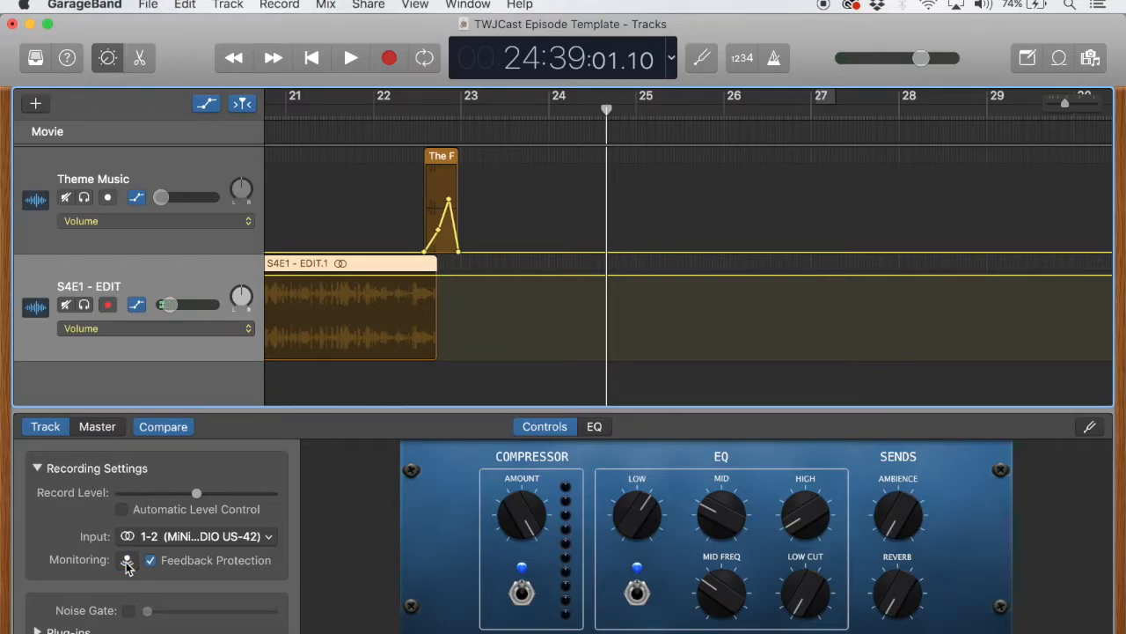
left_click(128, 561)
left_click(128, 561)
Record a clip of about 17 seconds on the S4E1 - EDIT track from the playhead, then briefly run and stop playback
left_click(390, 58)
scroll(604, 199, "up", 5)
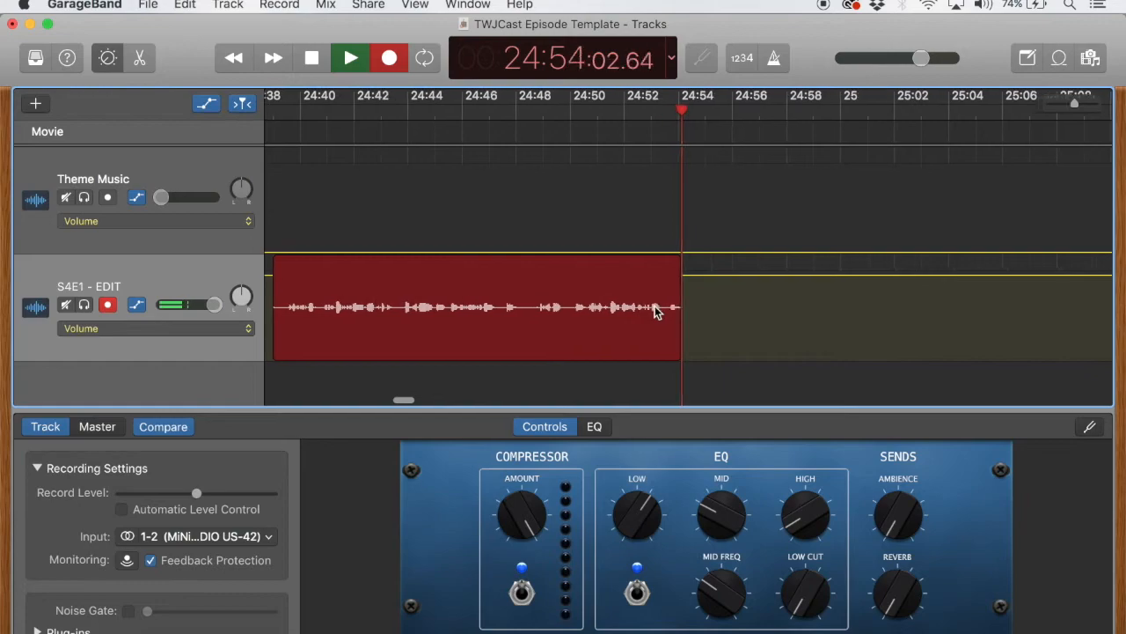
left_click(389, 60)
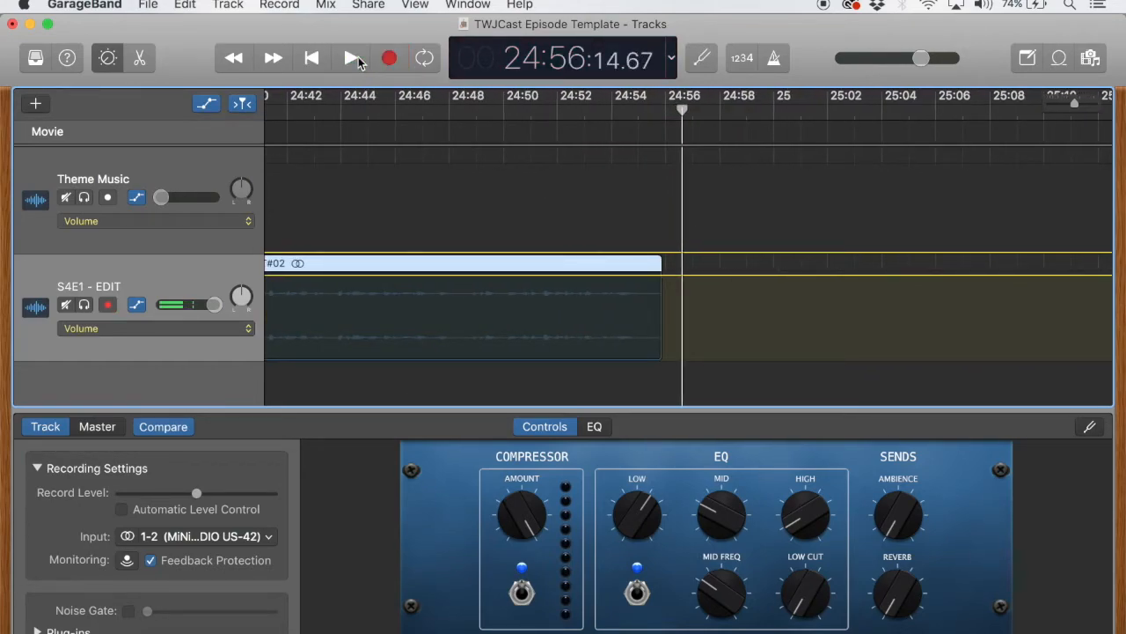
left_click(352, 58)
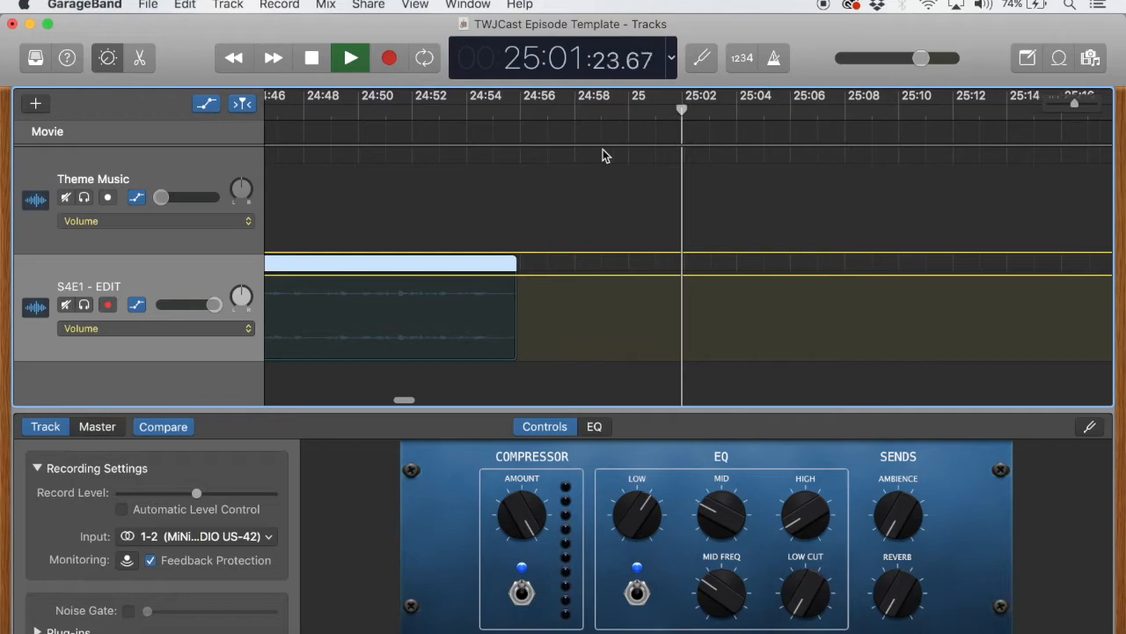
left_click(354, 59)
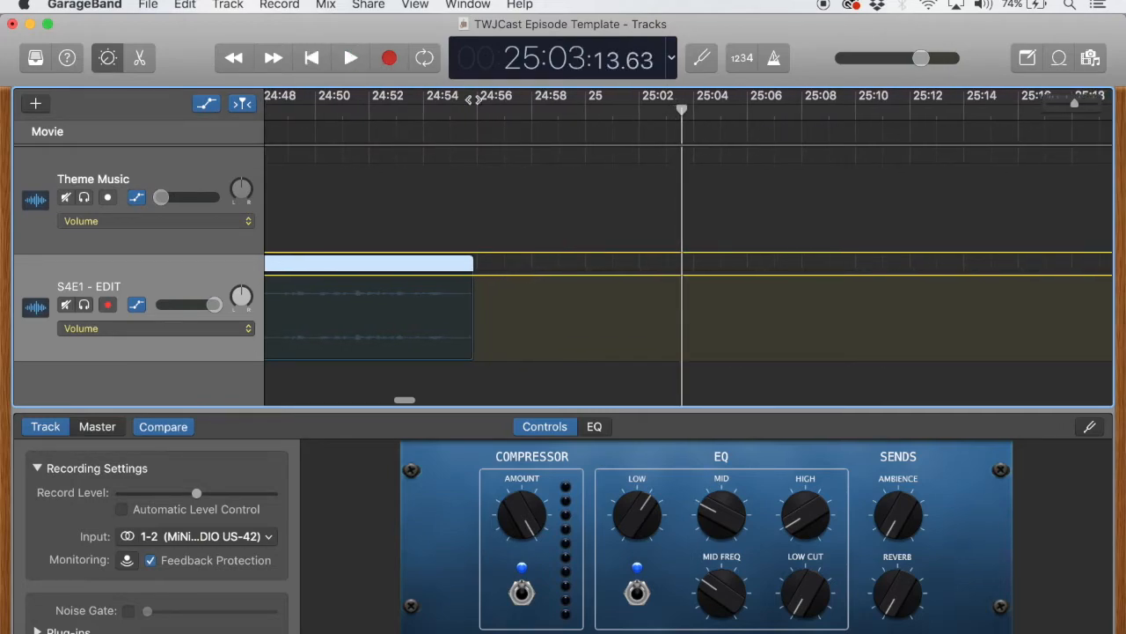
Move the playhead back to 24:53:06.20 and split the newly recorded region there
scroll(529, 155, "left", 3)
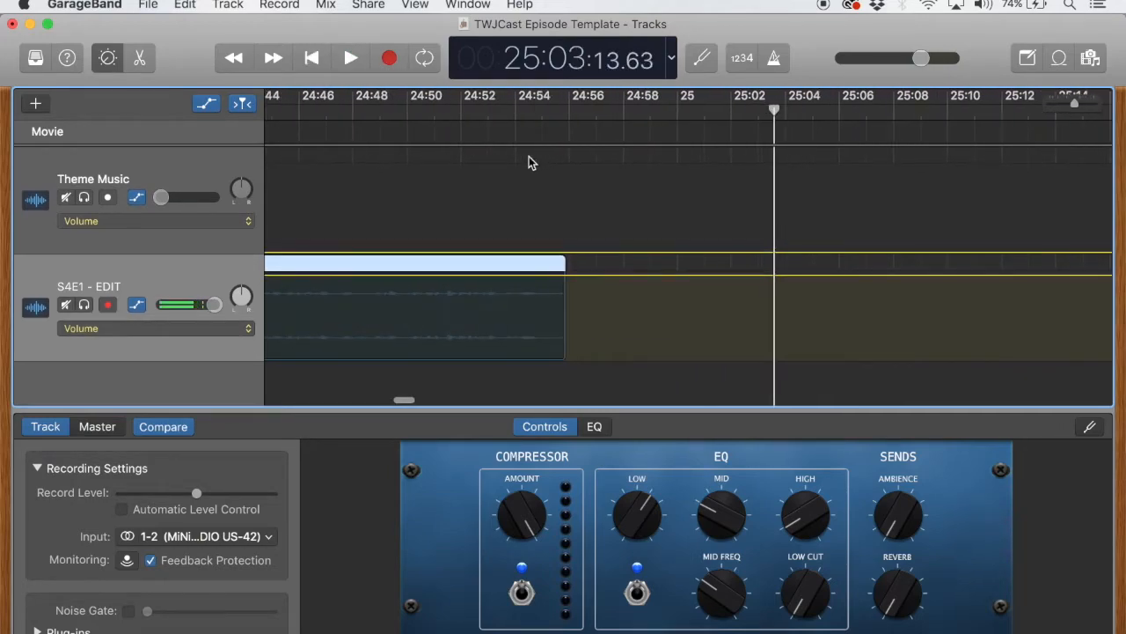
left_click_drag(769, 102, 433, 131)
scroll(442, 224, "left", 5)
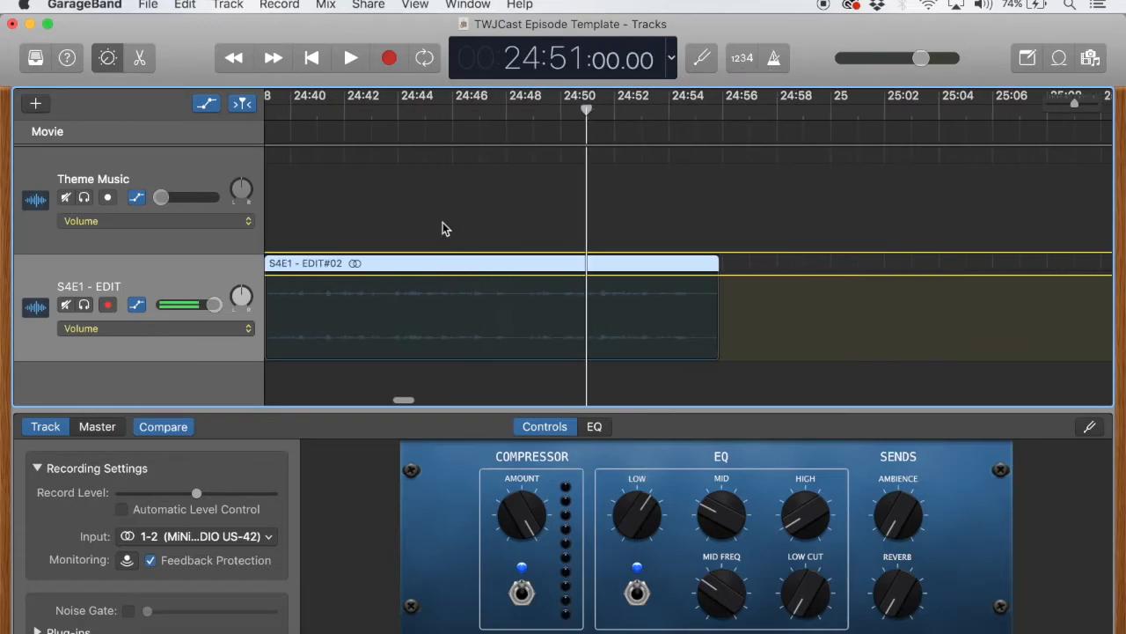
left_click_drag(587, 109, 500, 113)
scroll(543, 205, "left", 3)
left_click_drag(591, 113, 743, 114)
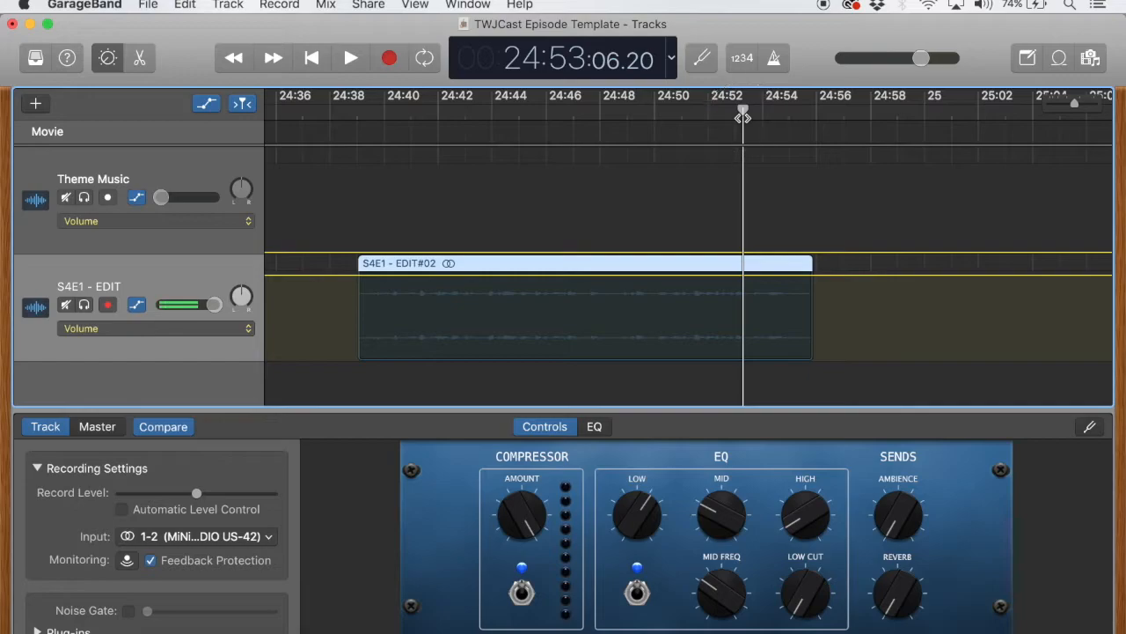
right_click(751, 268)
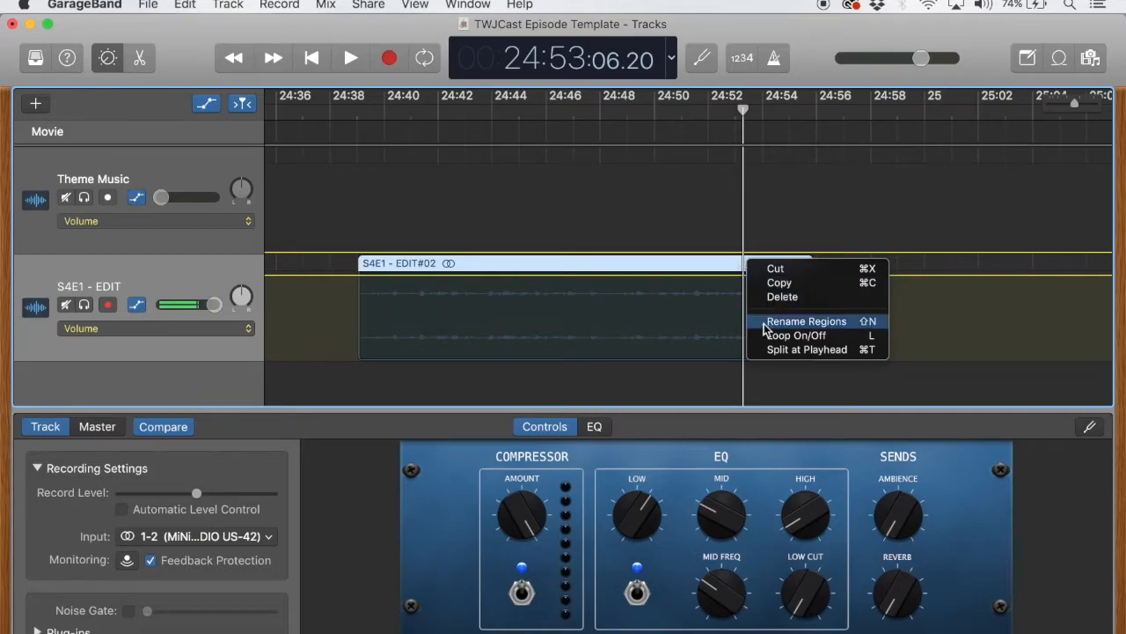
left_click(773, 349)
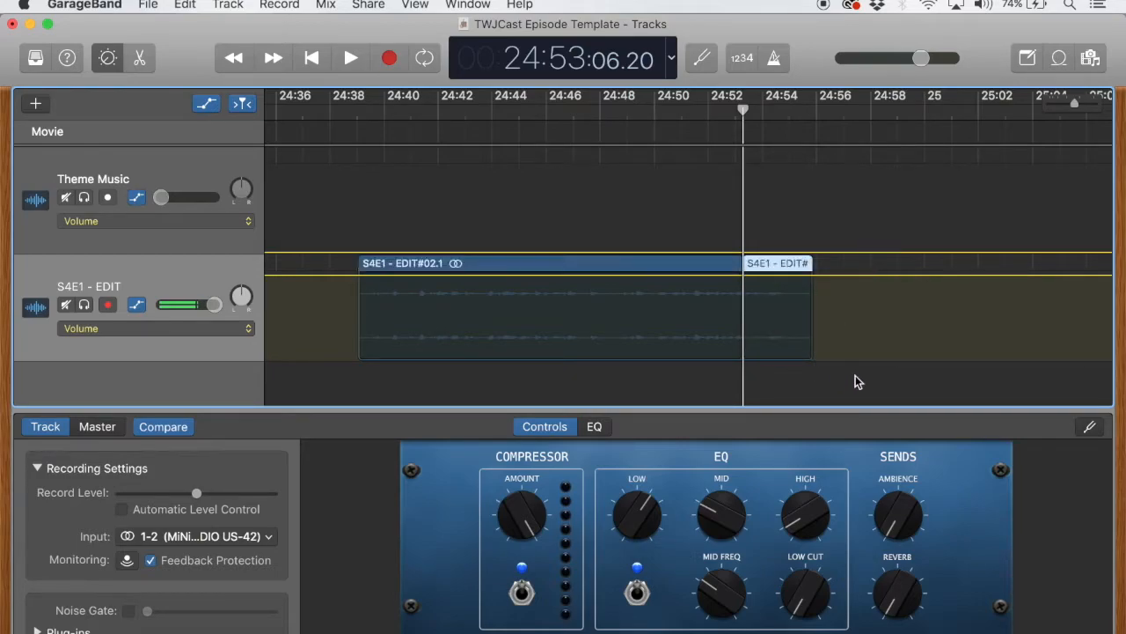
Delete the short end piece split off the new recording and move the playhead back to 24:47
left_click(869, 313)
left_click(724, 269)
left_click(774, 267)
left_click(883, 110)
left_click(683, 263)
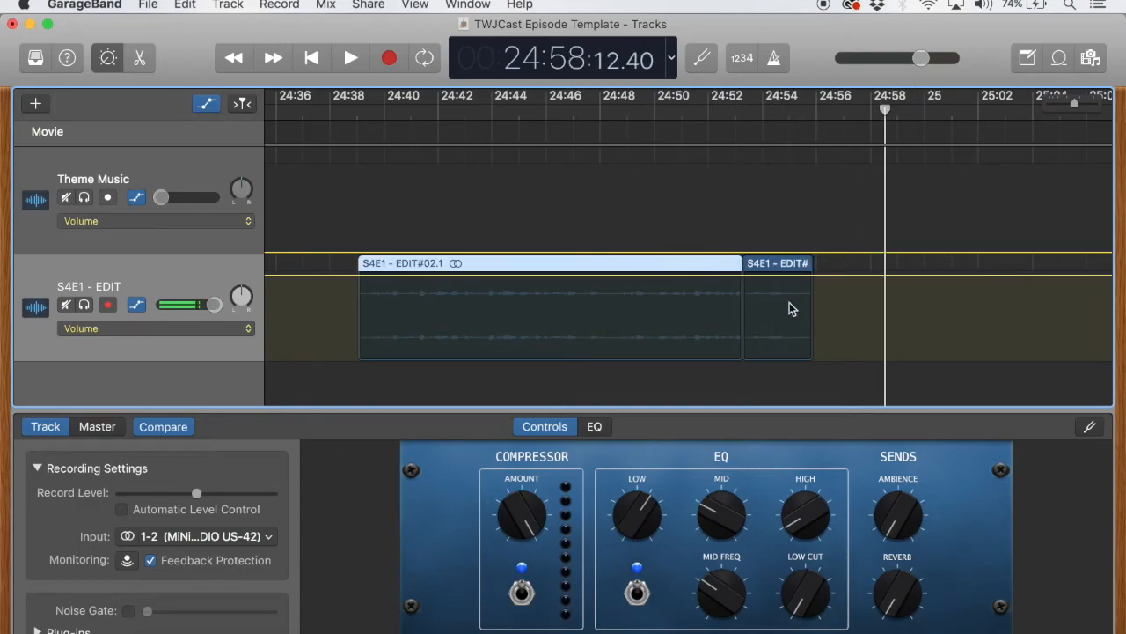
left_click(780, 264)
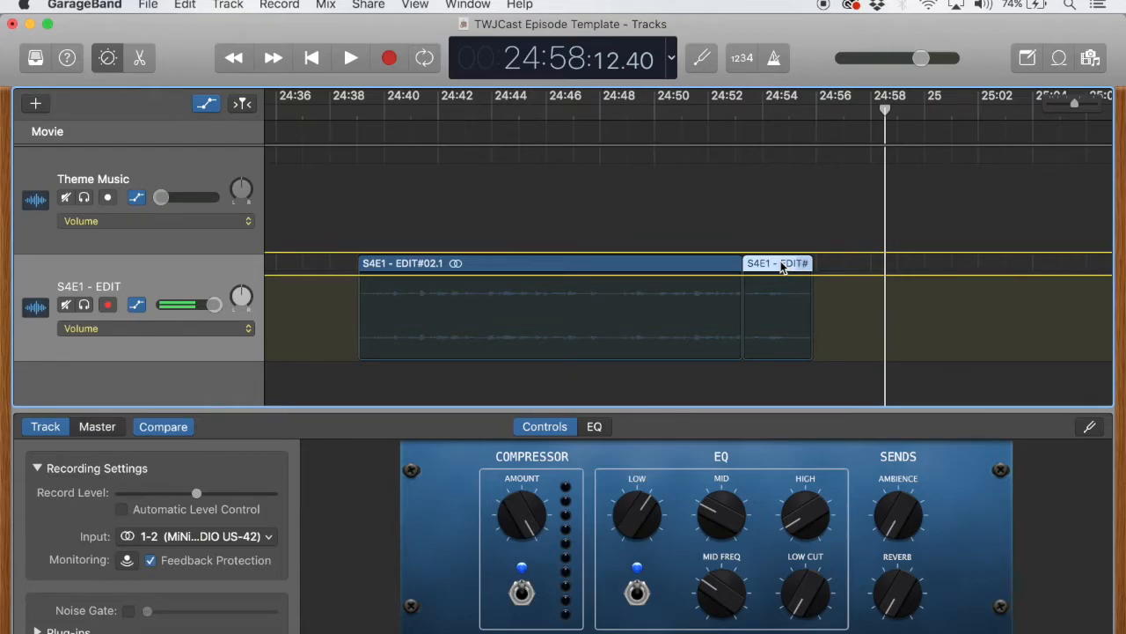
key("Delete")
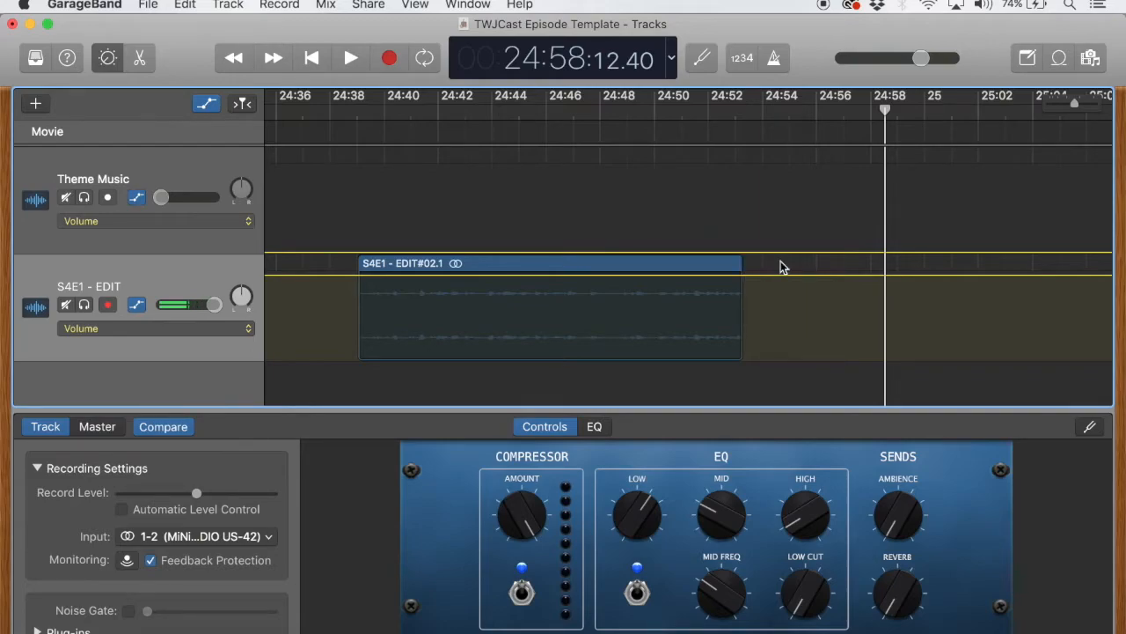
left_click_drag(884, 109, 575, 191)
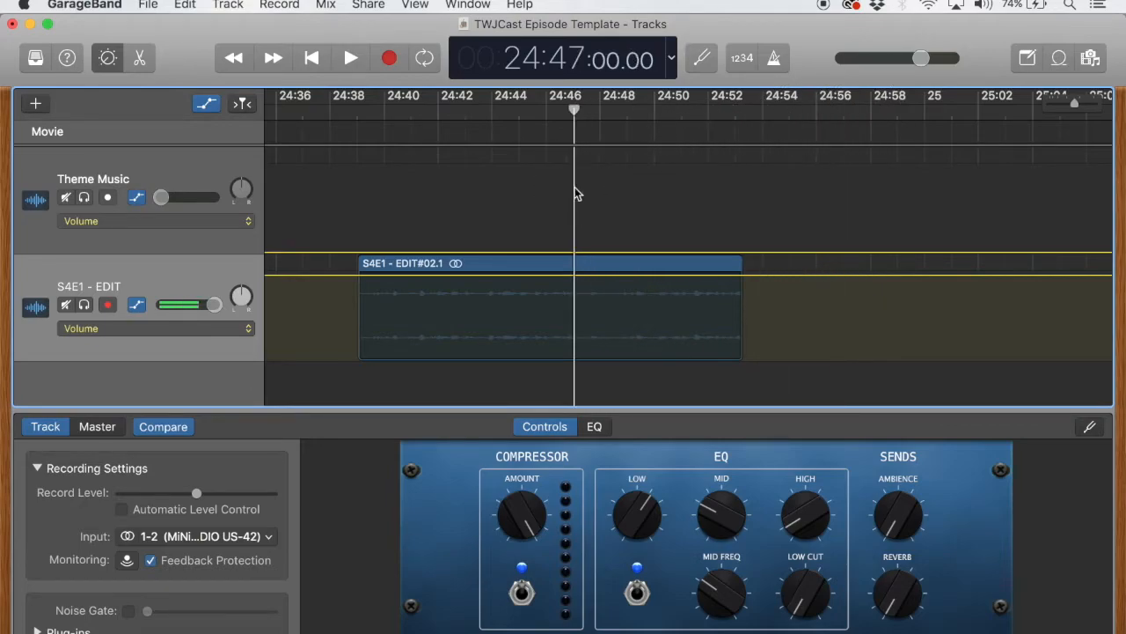
scroll(531, 269, "left", 2)
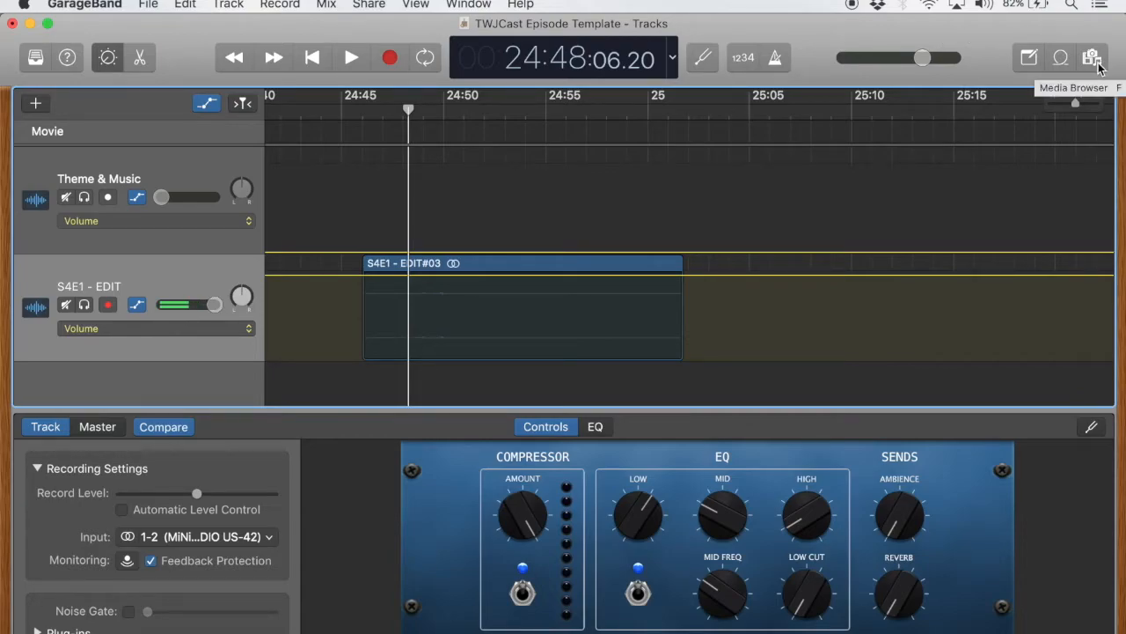
Open the media browser's audio files and search them for "Funky"
left_click(1097, 63)
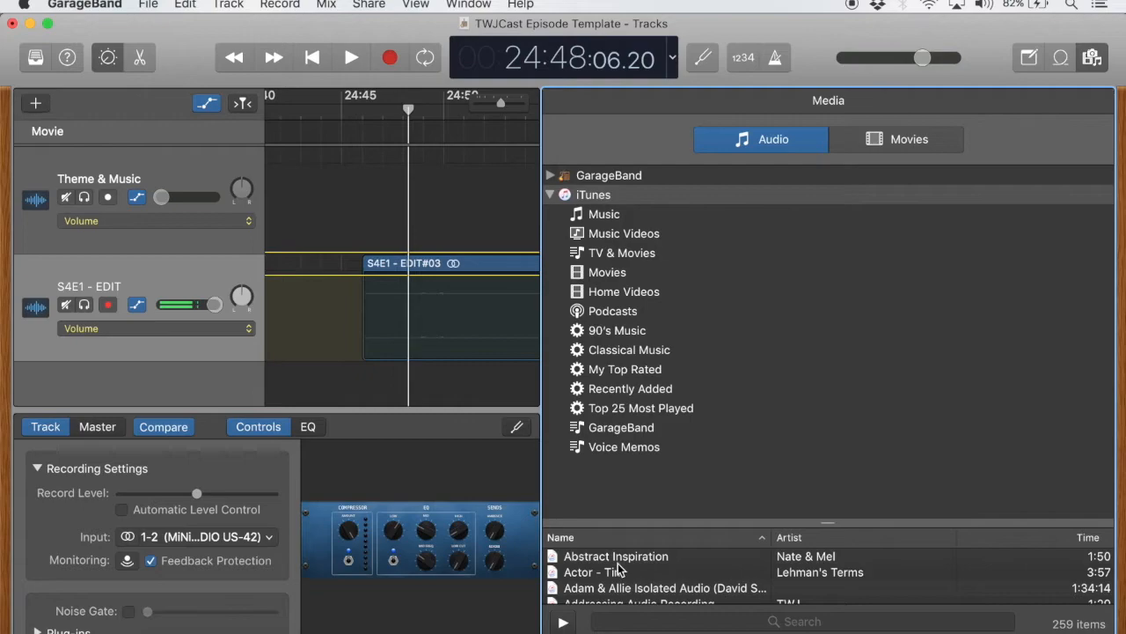
scroll(619, 568, "down", 10)
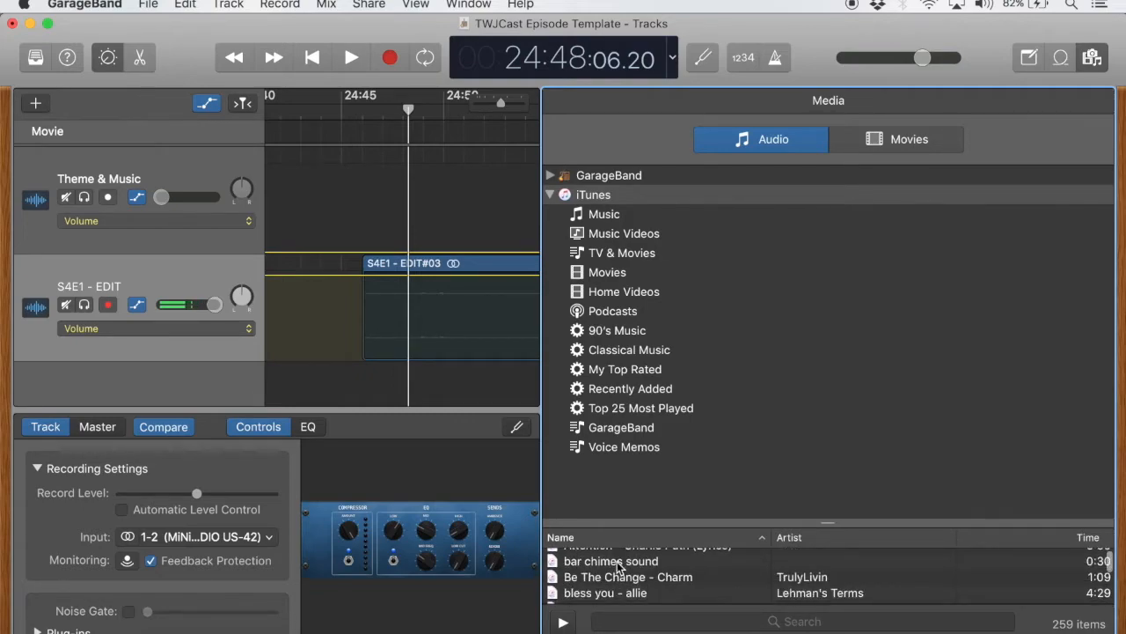
scroll(620, 571, "down", 1)
scroll(620, 577, "up", 1)
left_click(632, 620)
type("Funky")
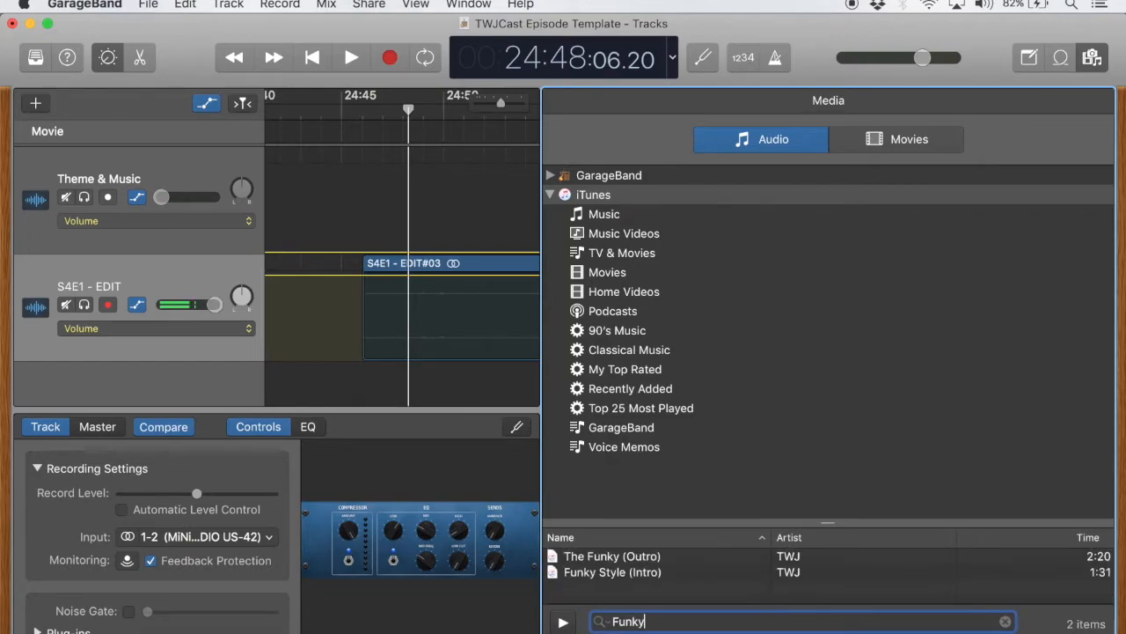
Add Funky Style (Intro) to the Theme & Music track at about 24:48:14 and close the media browser
left_click(627, 574)
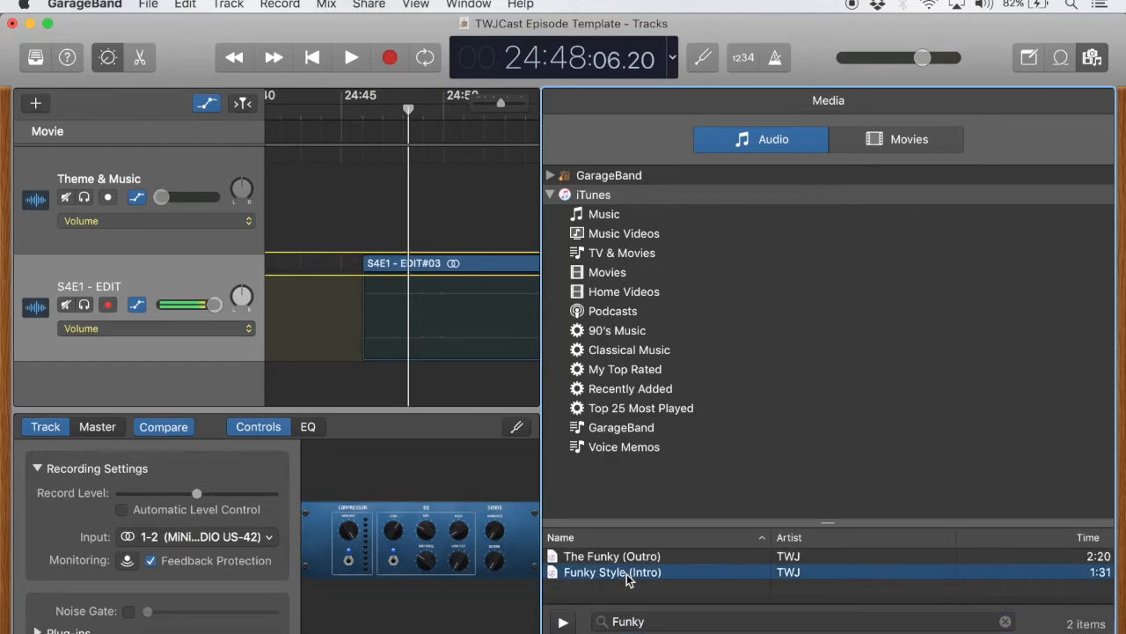
left_click_drag(626, 574, 417, 204)
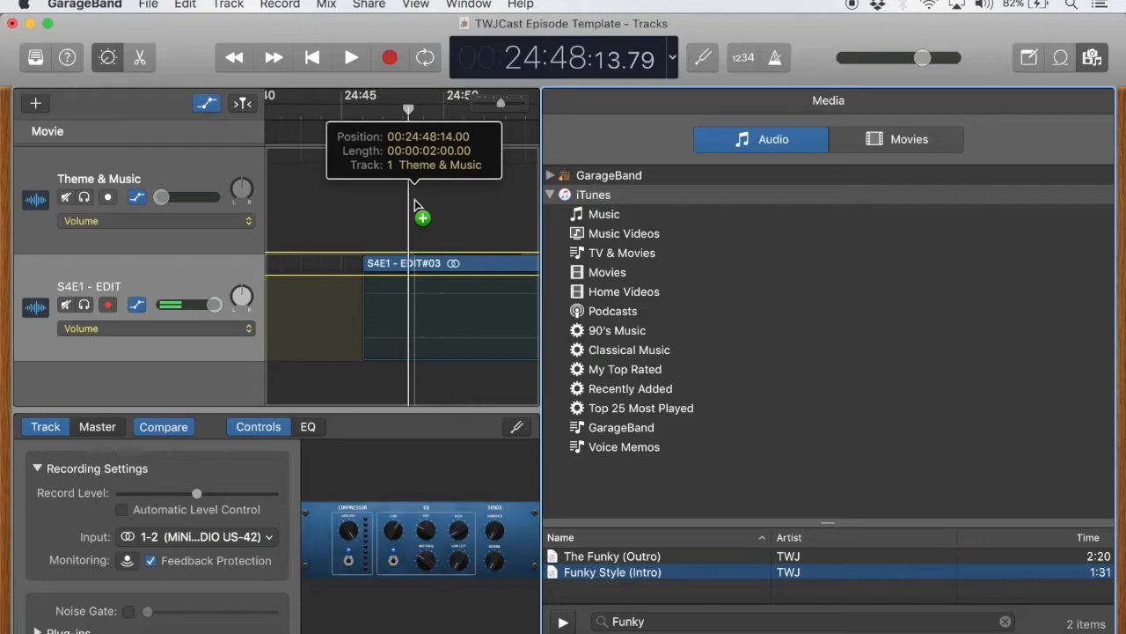
left_click_drag(417, 205, 416, 204)
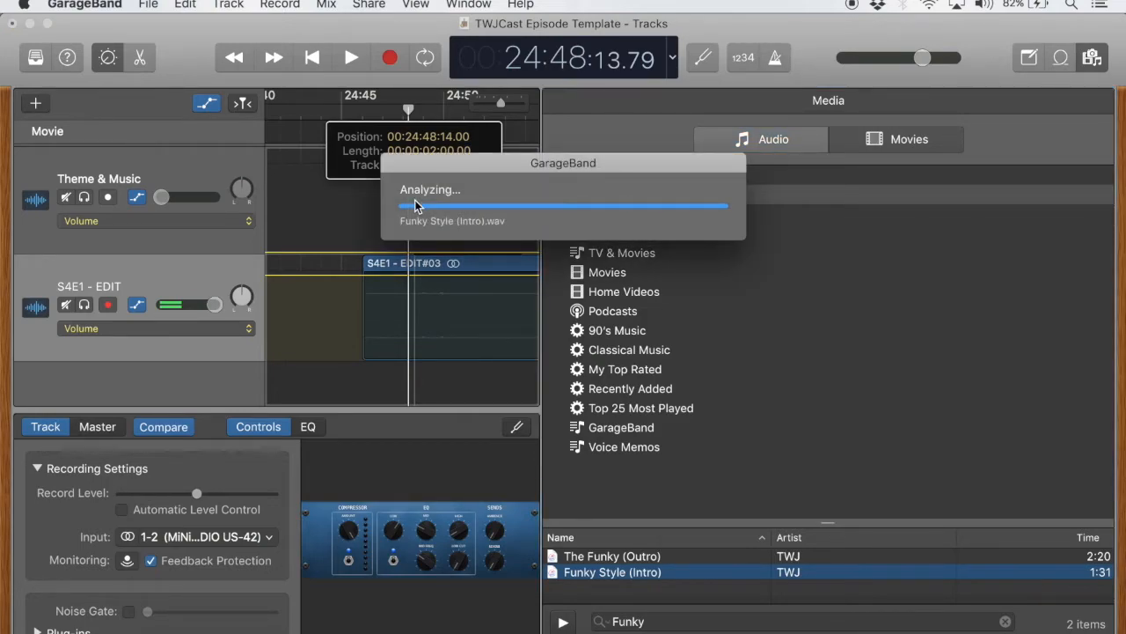
left_click(1091, 58)
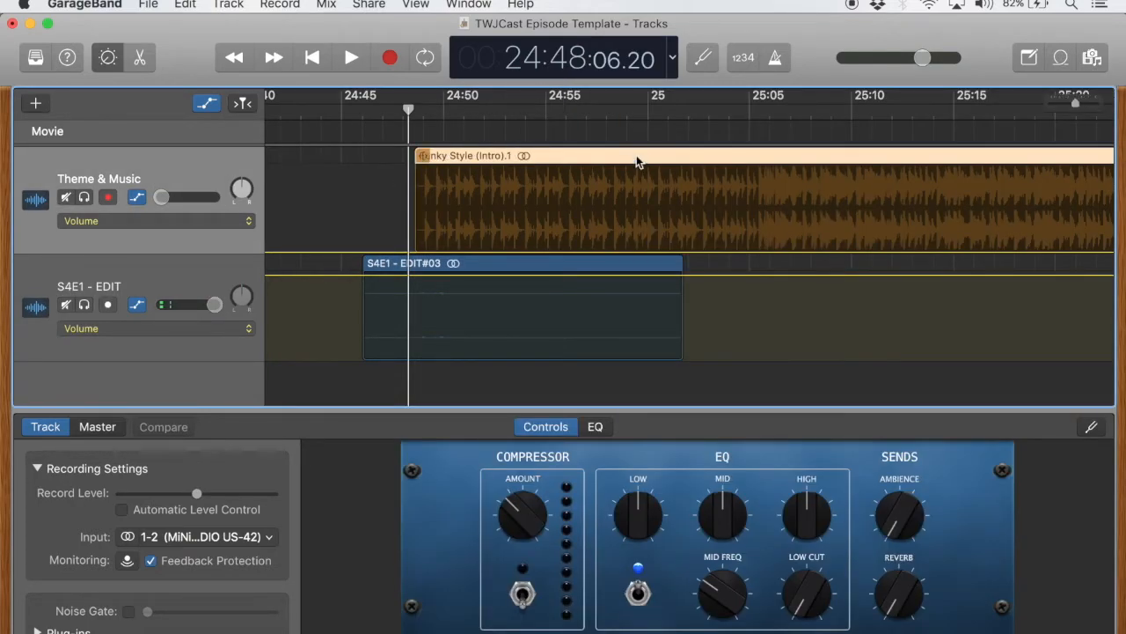
Move the Funky Style (Intro) region to start at about 24:43 and cut away everything after the playhead by splitting it there
left_click_drag(514, 158, 423, 156)
right_click(422, 156)
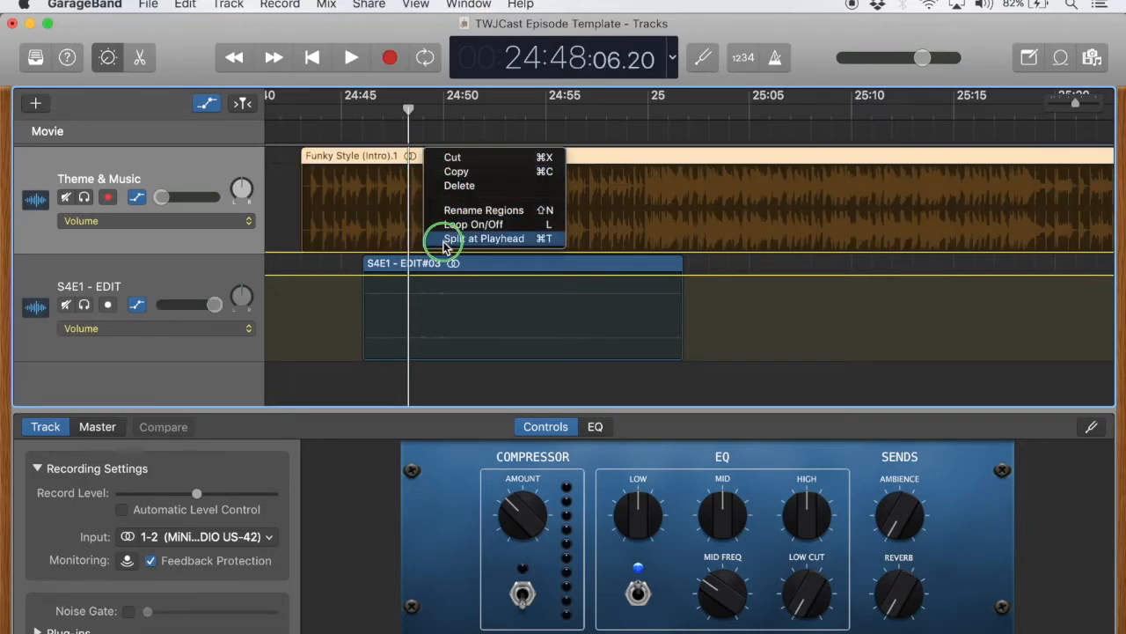
left_click(453, 184)
left_click(451, 155)
key("Delete")
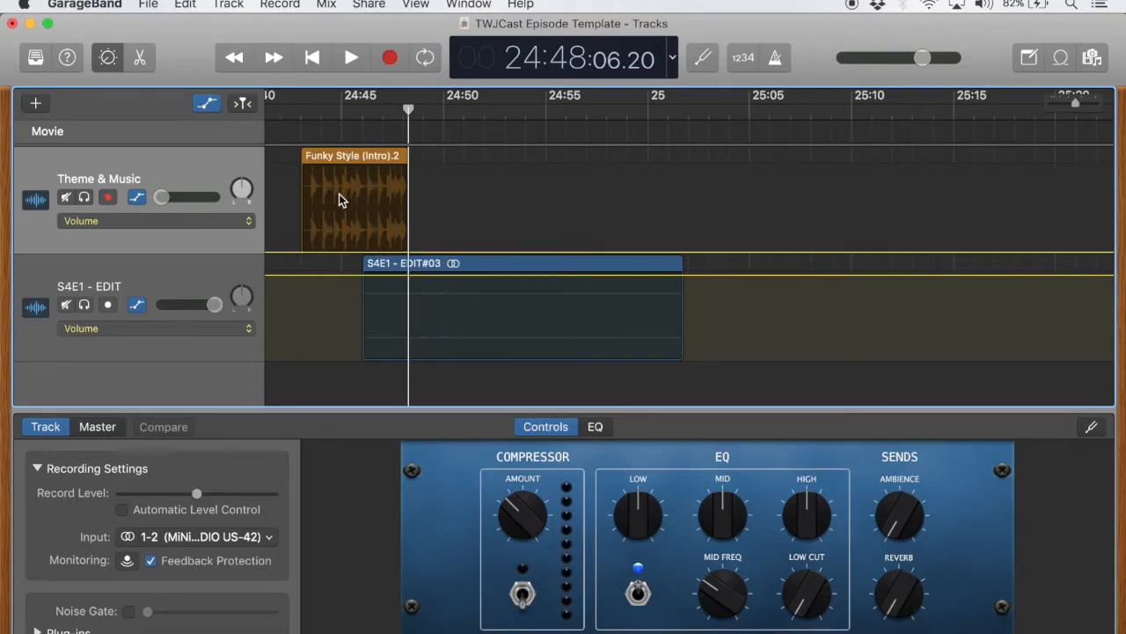
Add volume automation points at the music region's start, middle and end, and raise the middle one to fade the music in and out
scroll(305, 197, "left", 2)
scroll(306, 197, "left", 1)
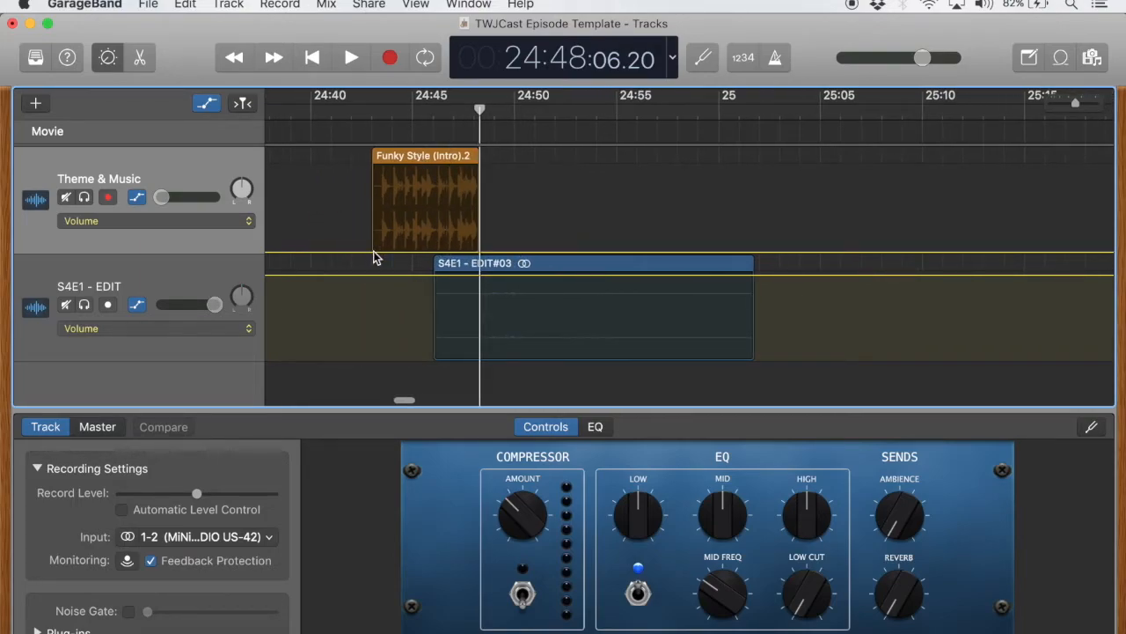
left_click(373, 251)
left_click(423, 253)
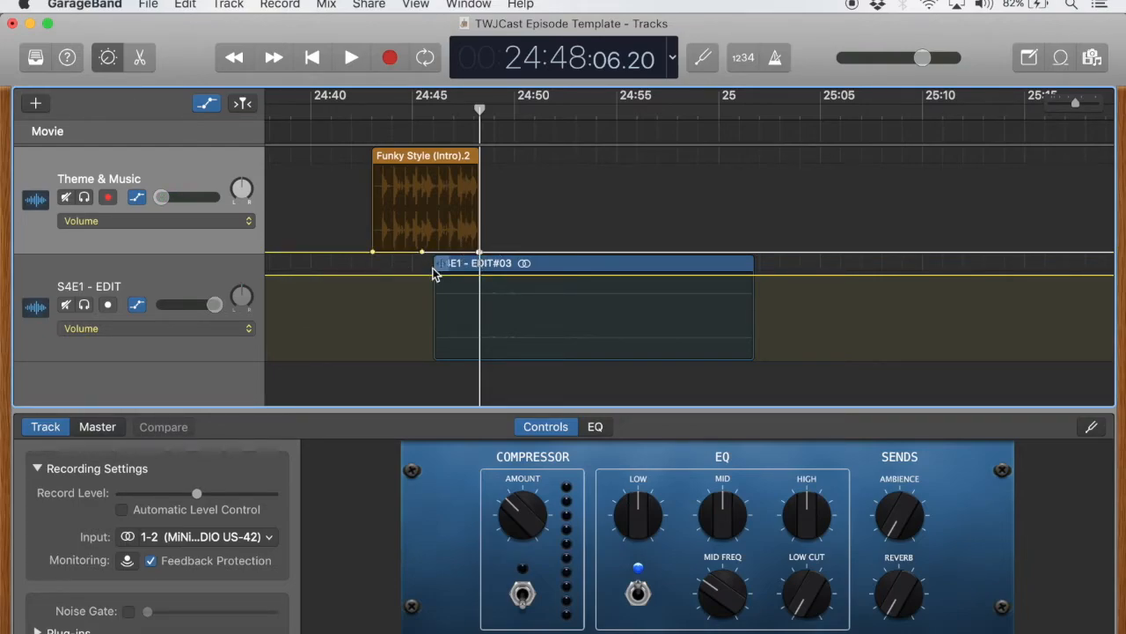
left_click_drag(422, 253, 422, 188)
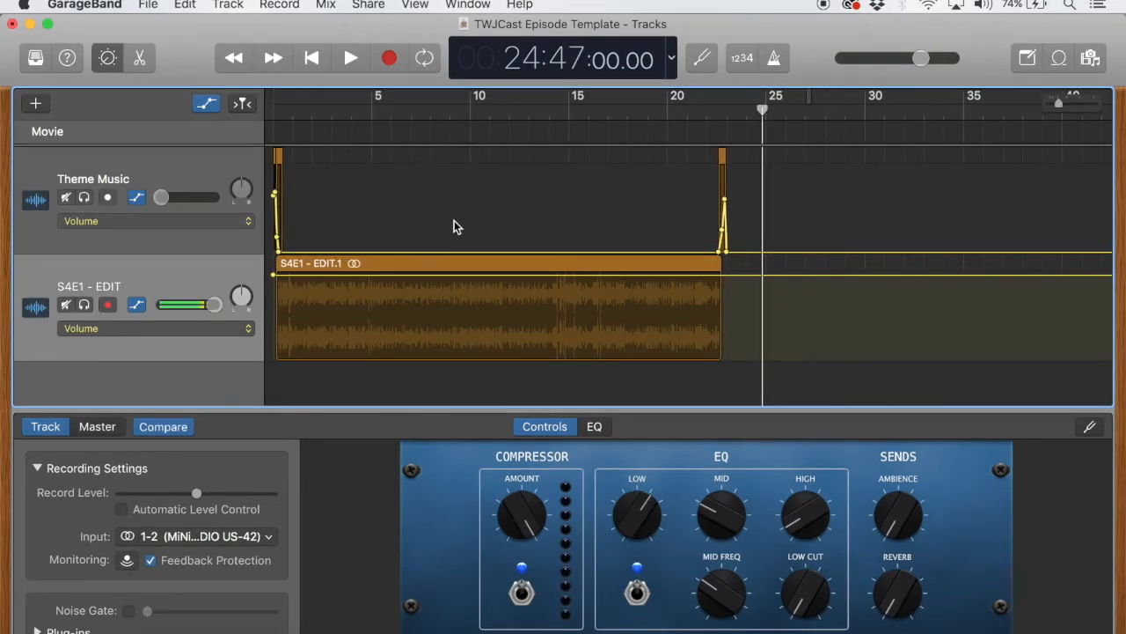
Share the finished song to iTunes with the title "TWJCast Test Episode"
left_click(379, 5)
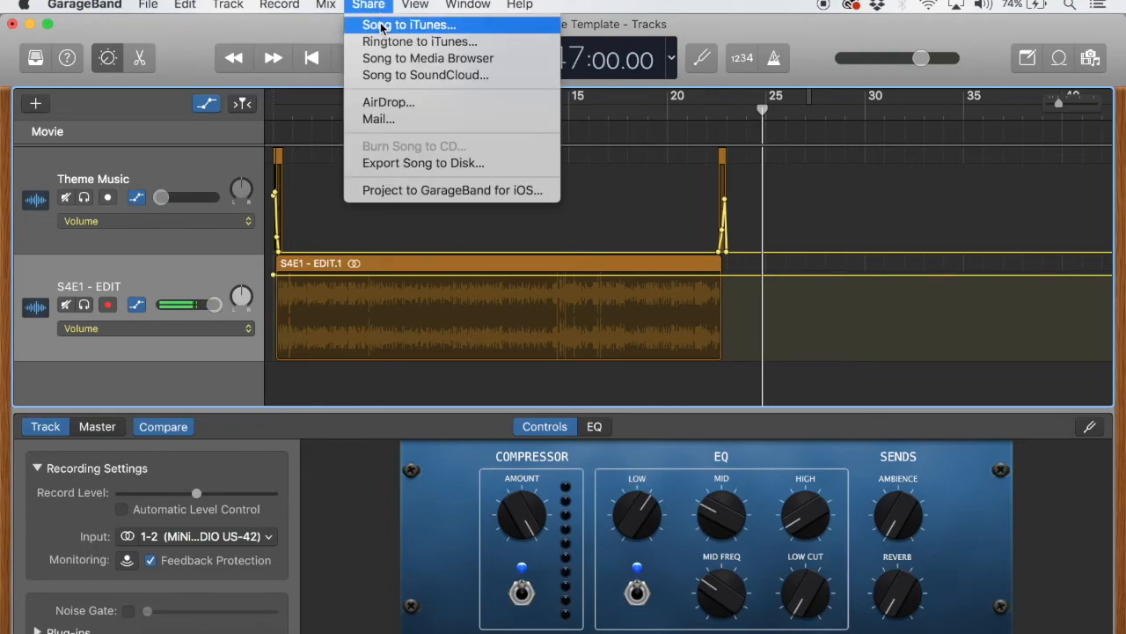
left_click(457, 33)
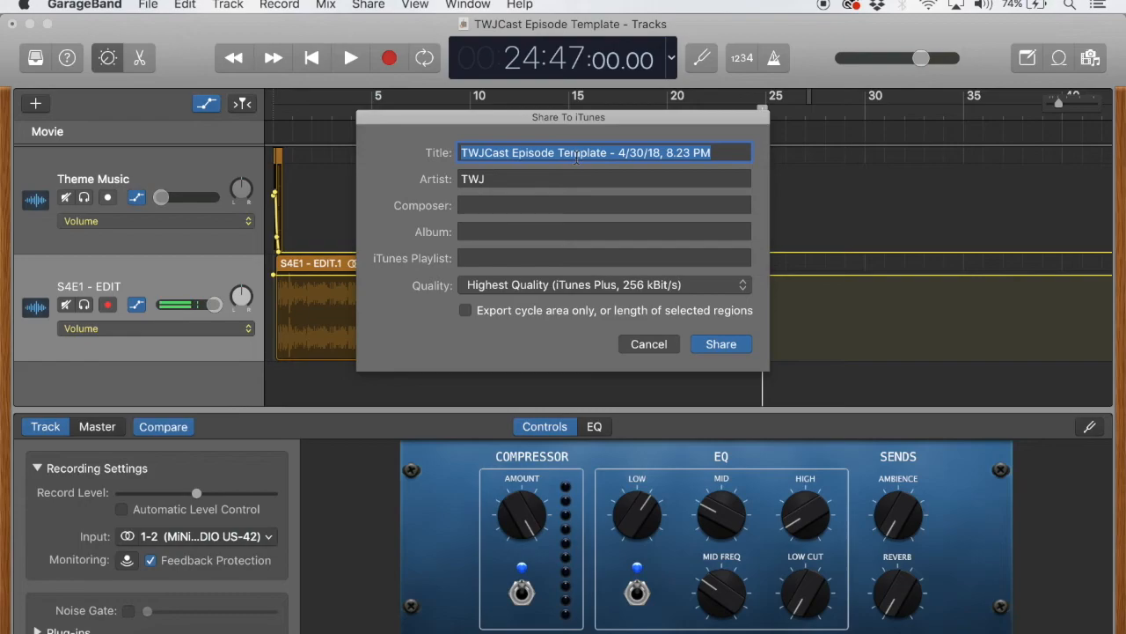
type("TWJCast T")
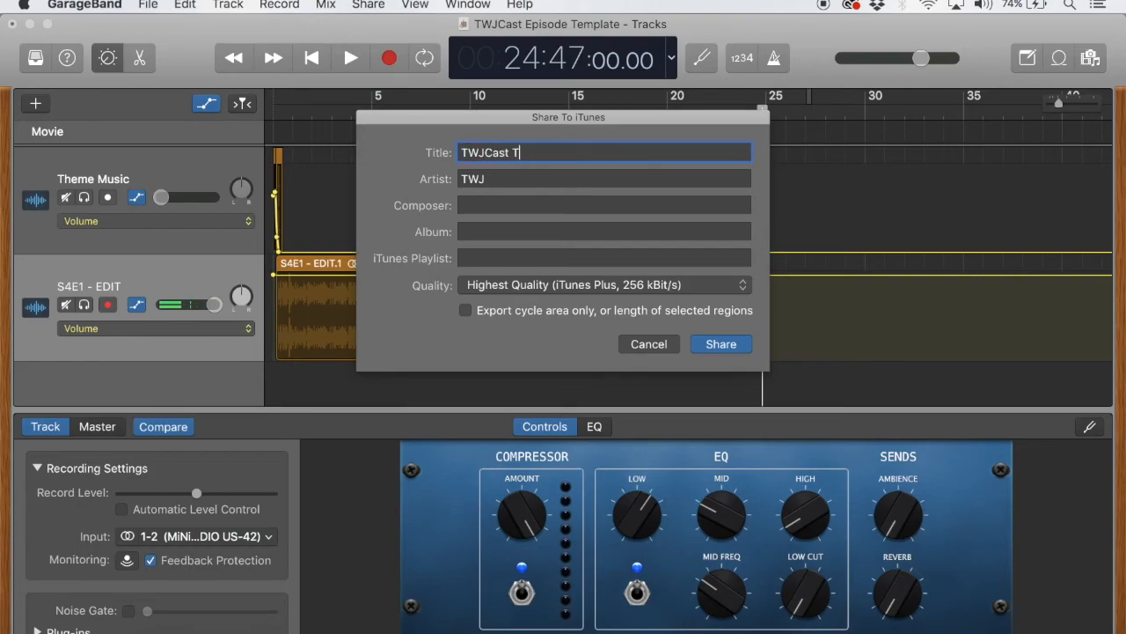
type("est Episode")
left_click(721, 348)
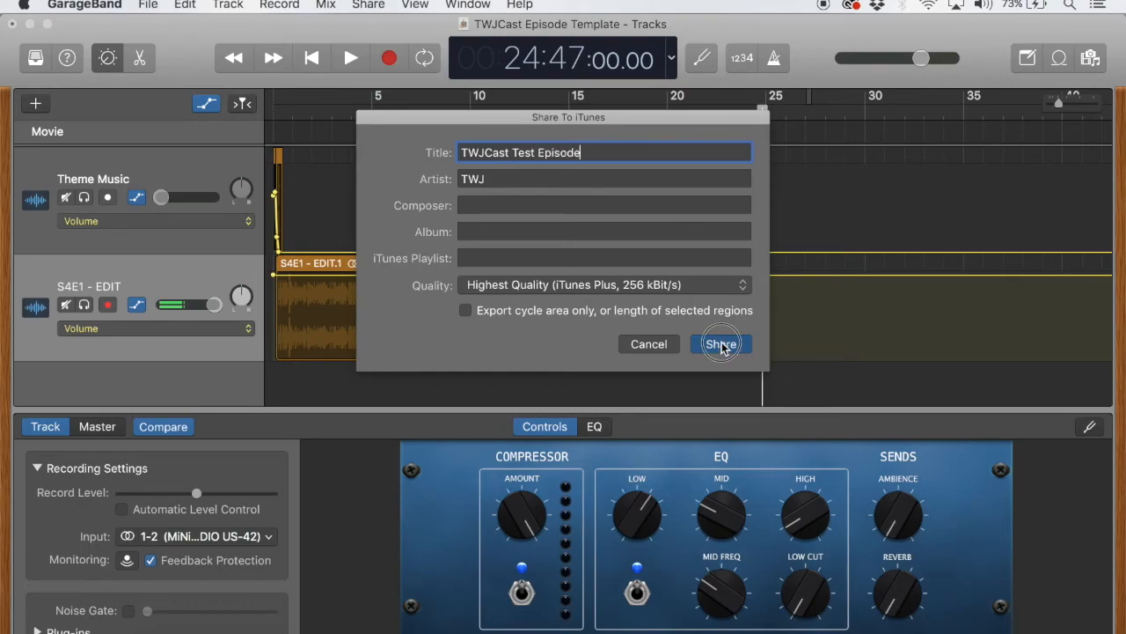